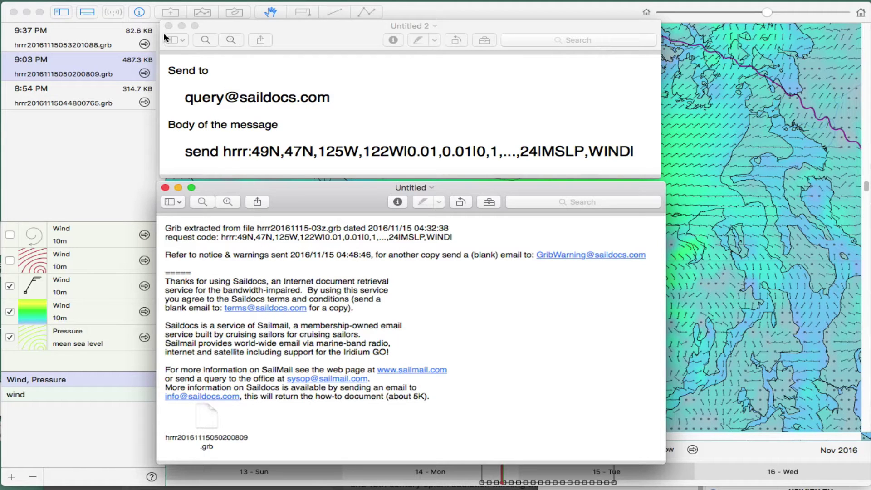
# Load the 8:54 PM wind-only GRIB file and zoom until the wind grid fills the view
pyautogui.click(777, 159)
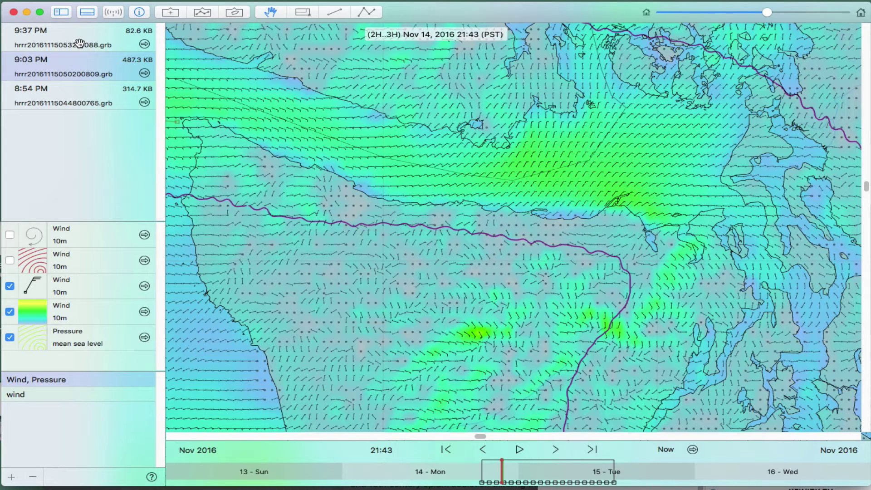
pyautogui.click(72, 99)
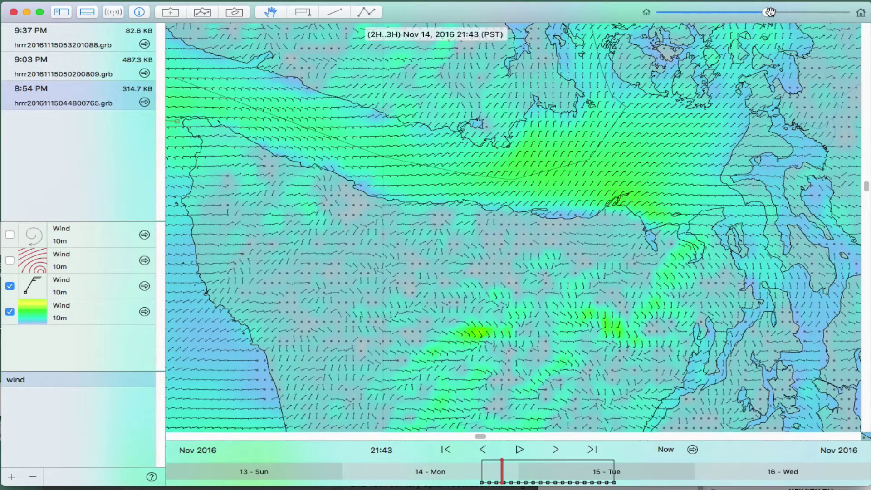
pyautogui.moveTo(767, 12); pyautogui.dragTo(743, 13)
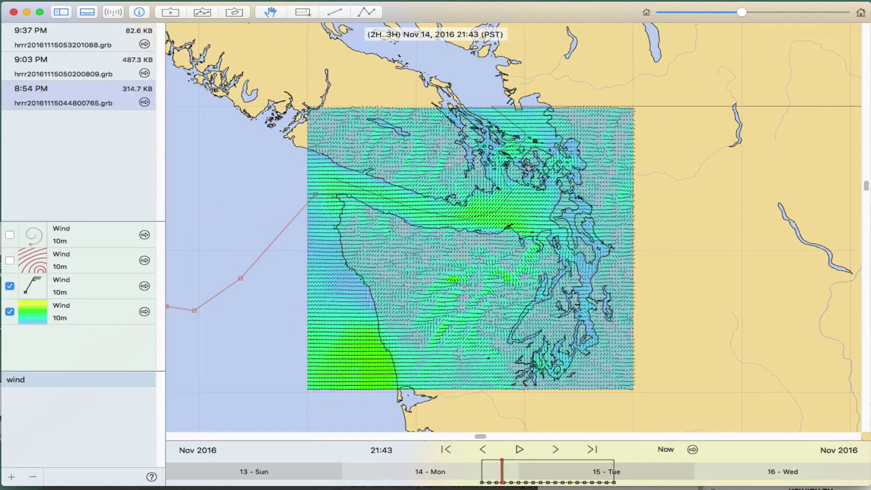
pyautogui.moveTo(744, 11); pyautogui.dragTo(781, 12)
# Pan over the southern Puget Sound inlets and advance the forecast to Nov 15 08:17
pyautogui.moveTo(691, 119); pyautogui.dragTo(447, 74)
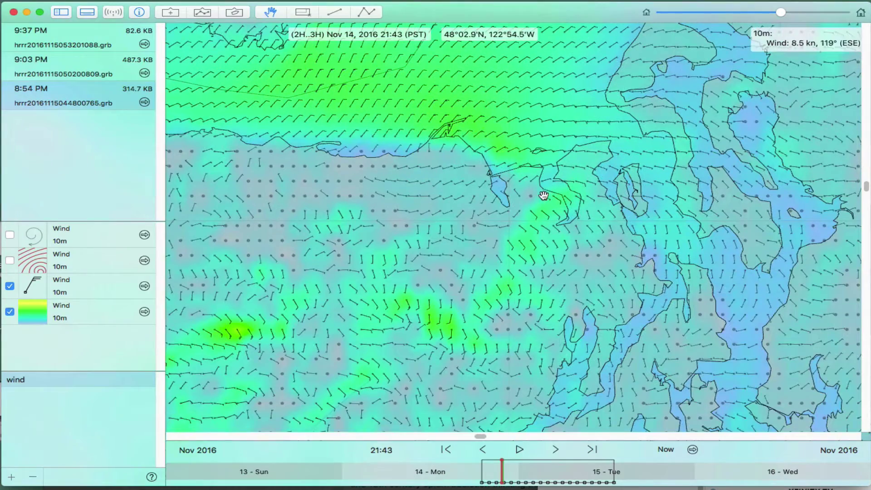
pyautogui.moveTo(543, 194); pyautogui.dragTo(414, 144)
pyautogui.moveTo(487, 192); pyautogui.dragTo(489, 131)
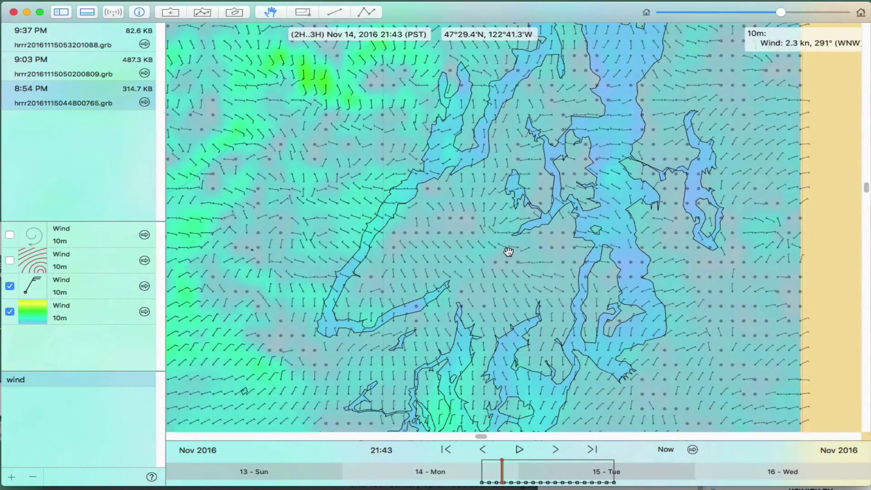
pyautogui.moveTo(506, 280); pyautogui.dragTo(505, 250)
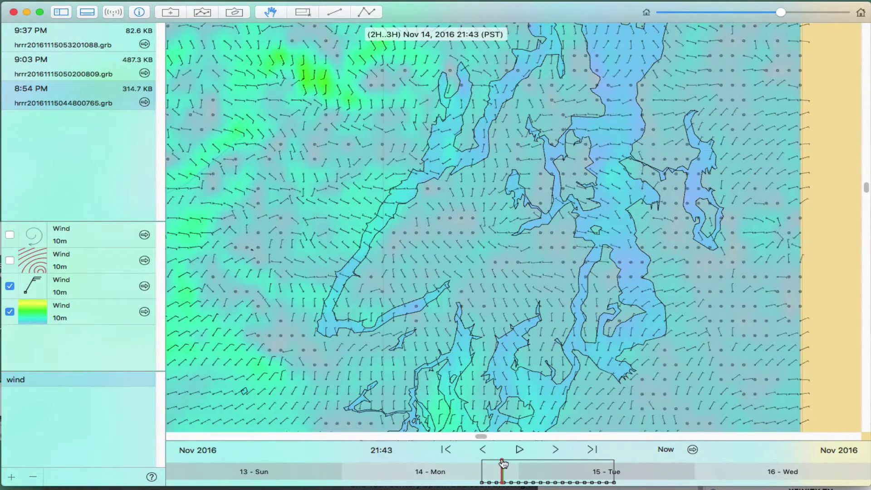
pyautogui.moveTo(503, 463)
pyautogui.mouseDown()
pyautogui.moveTo(511, 463)
pyautogui.moveTo(483, 463)
pyautogui.moveTo(616, 469)
pyautogui.moveTo(484, 469)
pyautogui.moveTo(581, 477)
pyautogui.mouseUp()
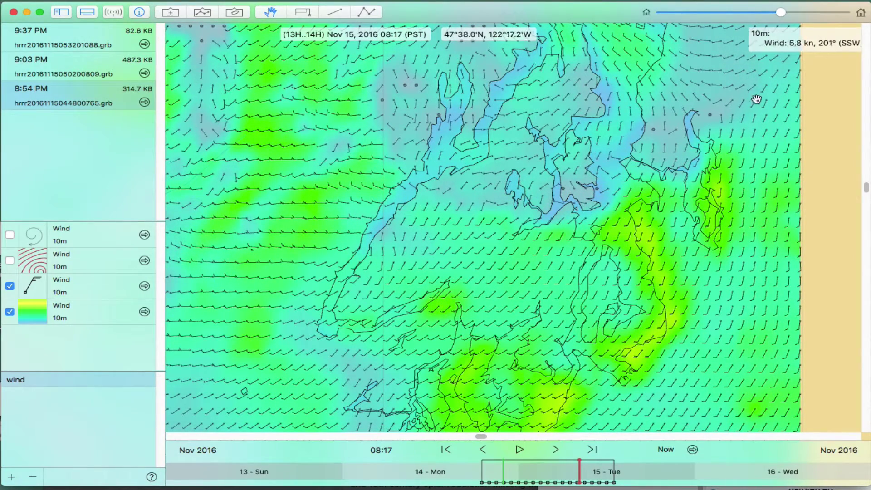
# Frame the 08:17 wind map over Puget Sound and the Strait, reading about 14.9 kn from 255°
pyautogui.moveTo(634, 276); pyautogui.dragTo(618, 319)
pyautogui.moveTo(595, 275); pyautogui.dragTo(635, 220)
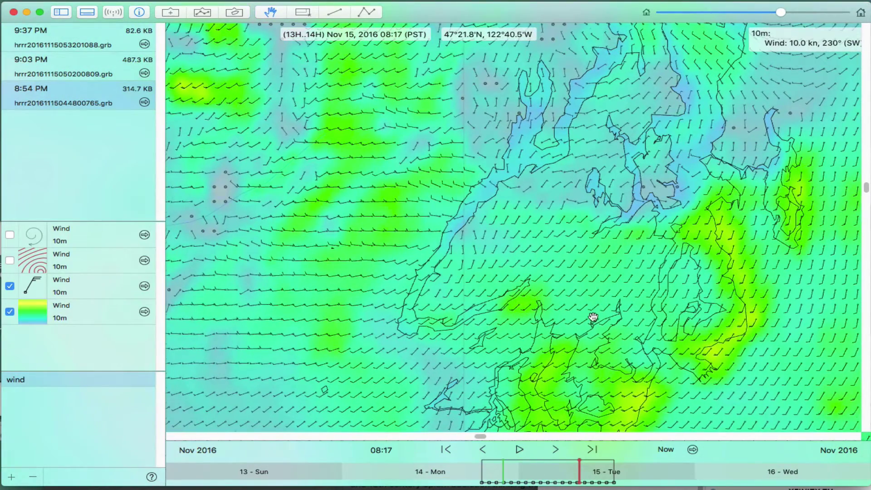
pyautogui.moveTo(590, 317); pyautogui.dragTo(589, 308)
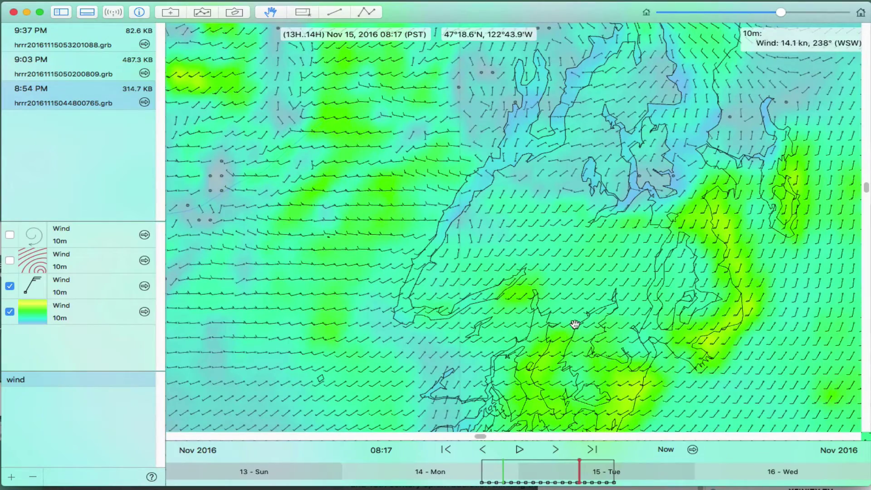
pyautogui.moveTo(780, 12)
pyautogui.mouseDown()
pyautogui.moveTo(767, 12)
pyautogui.moveTo(784, 22)
pyautogui.moveTo(774, 14)
pyautogui.mouseUp()
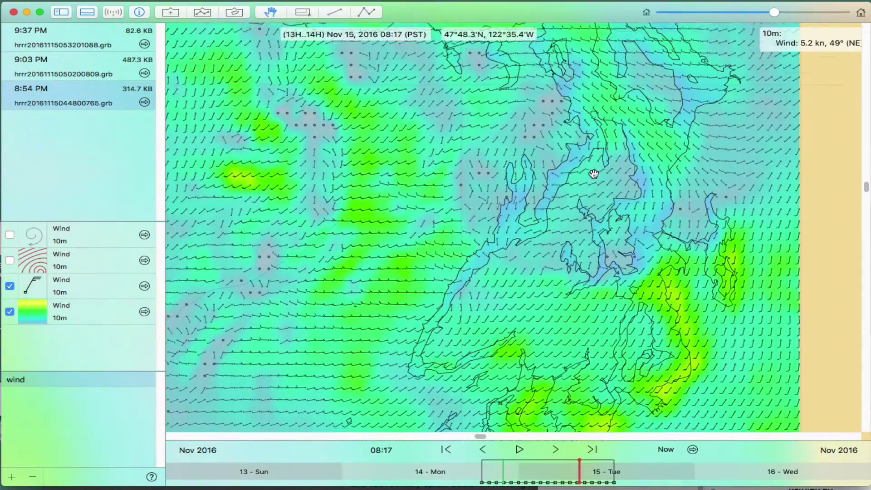
pyautogui.moveTo(594, 174); pyautogui.dragTo(595, 183)
pyautogui.scroll(-5, 596, 184)
pyautogui.hscroll(3, 596, 183)
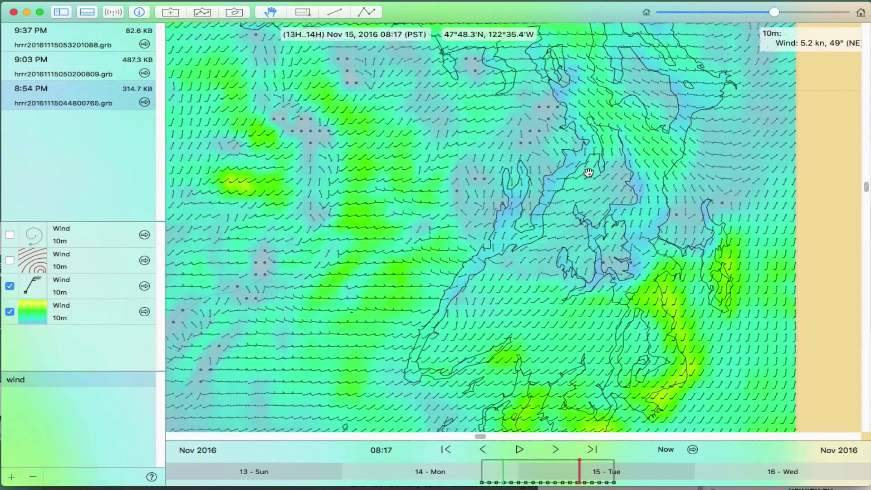
pyautogui.scroll(10, 645, 205)
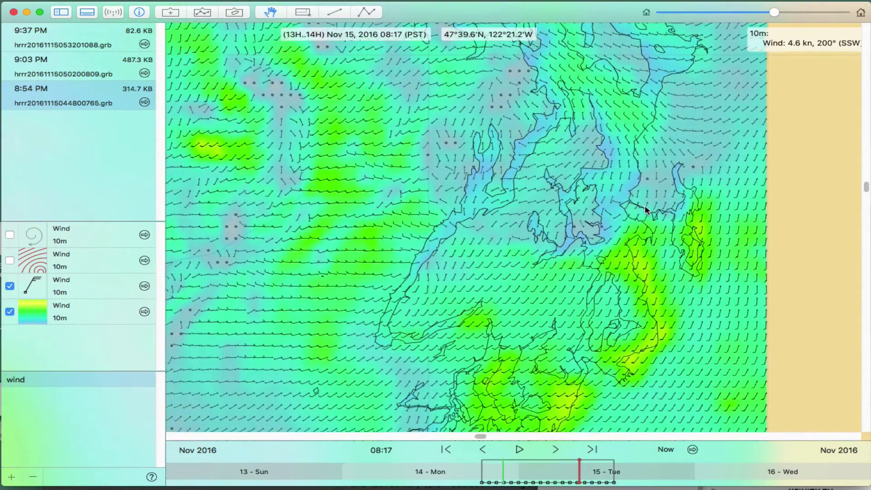
pyautogui.scroll(-10, 646, 209)
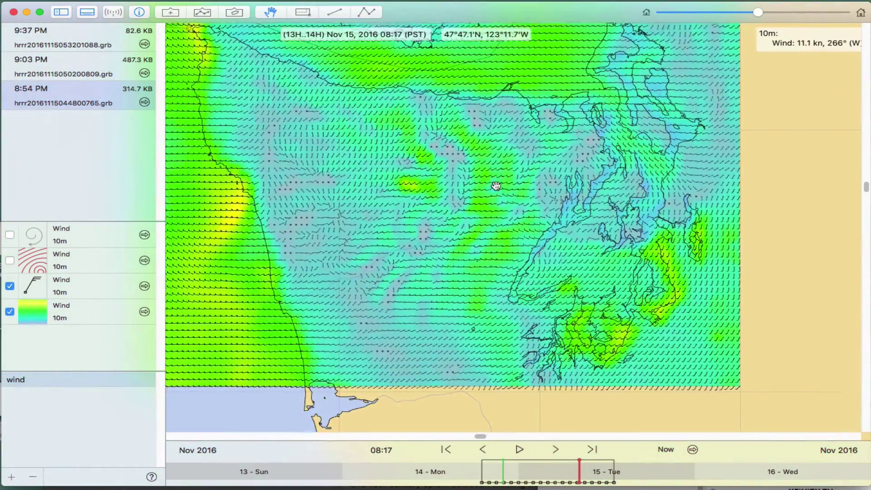
pyautogui.scroll(5, 570, 261)
pyautogui.hscroll(-5, 570, 260)
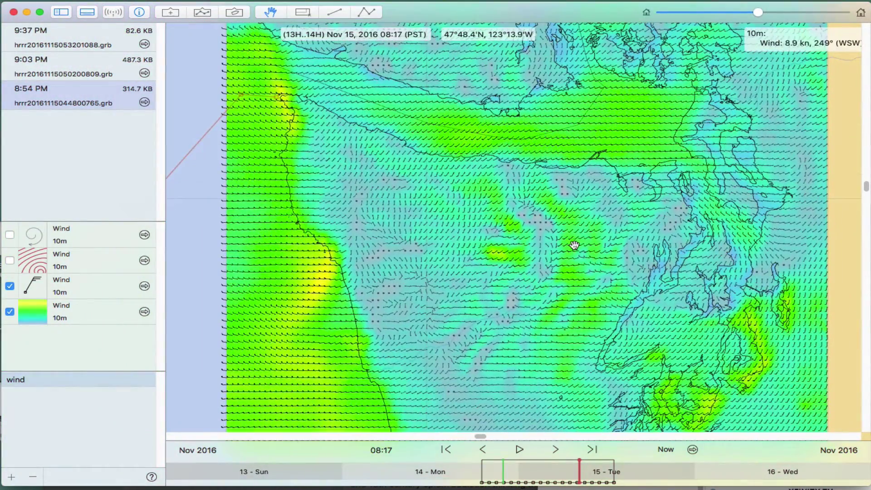
pyautogui.hscroll(2, 576, 249)
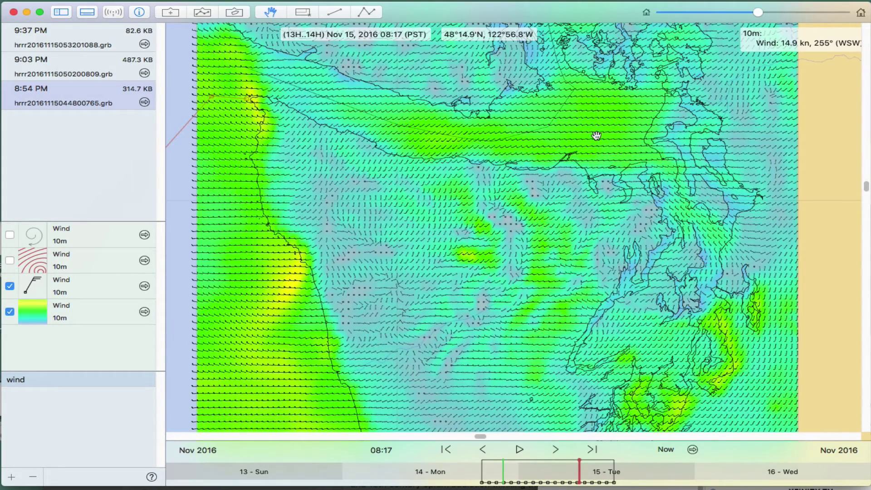
# Pan along the Strait of Juan de Fuca wind band and zoom out to the full western Washington grid
pyautogui.moveTo(597, 136); pyautogui.dragTo(563, 157)
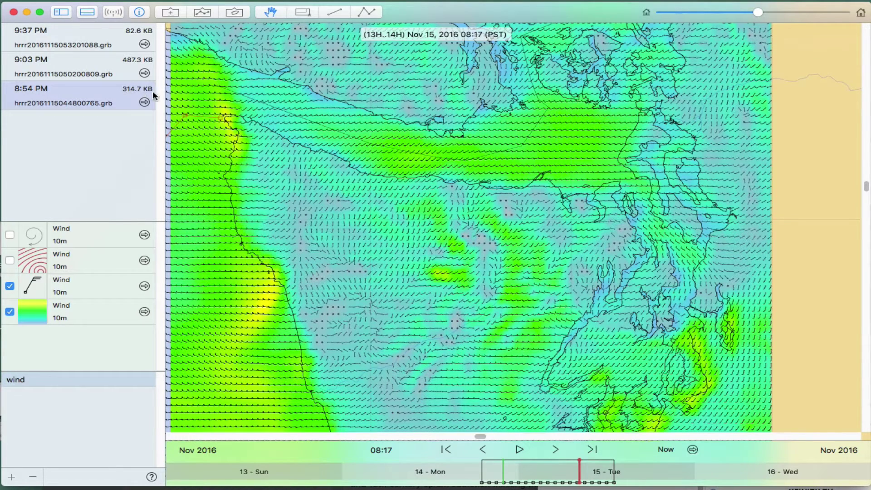
pyautogui.moveTo(416, 161)
pyautogui.mouseDown()
pyautogui.moveTo(459, 181)
pyautogui.moveTo(419, 172)
pyautogui.mouseUp()
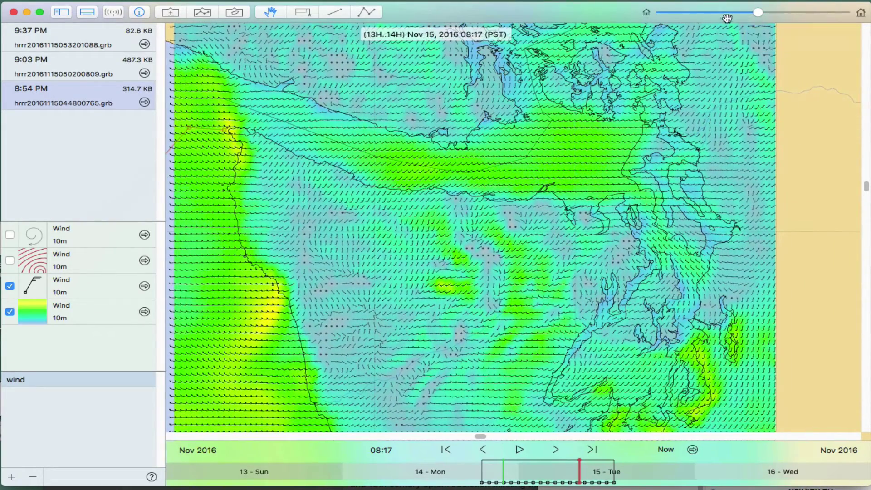
pyautogui.moveTo(760, 14); pyautogui.dragTo(745, 12)
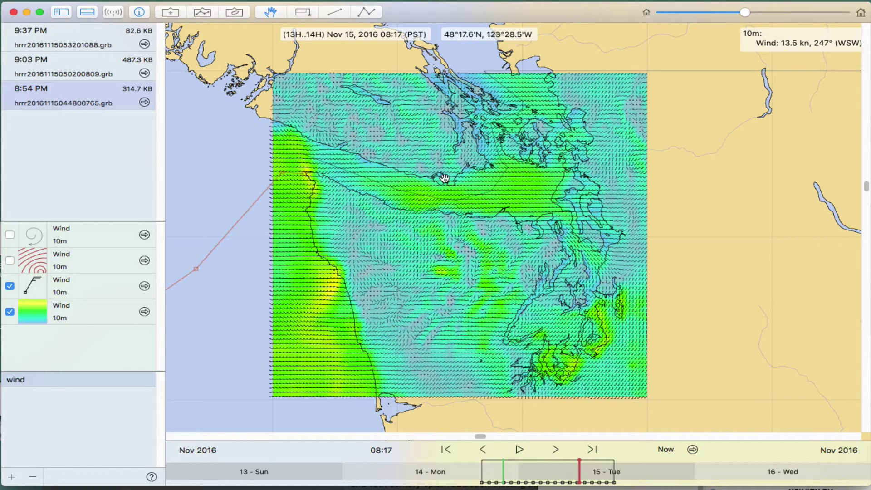
# Load the 9:03 PM wind-and-pressure file and set the forecast to Nov 15 10:58 with isobars
pyautogui.click(79, 68)
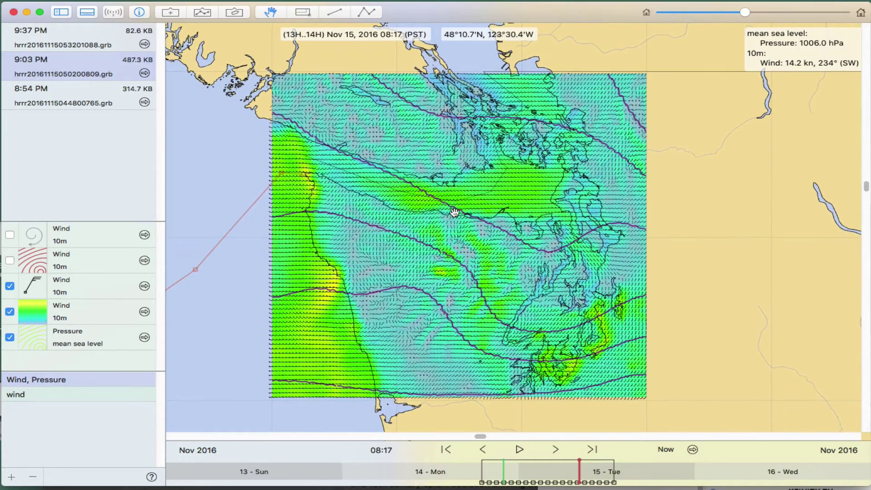
pyautogui.moveTo(454, 212); pyautogui.dragTo(442, 205)
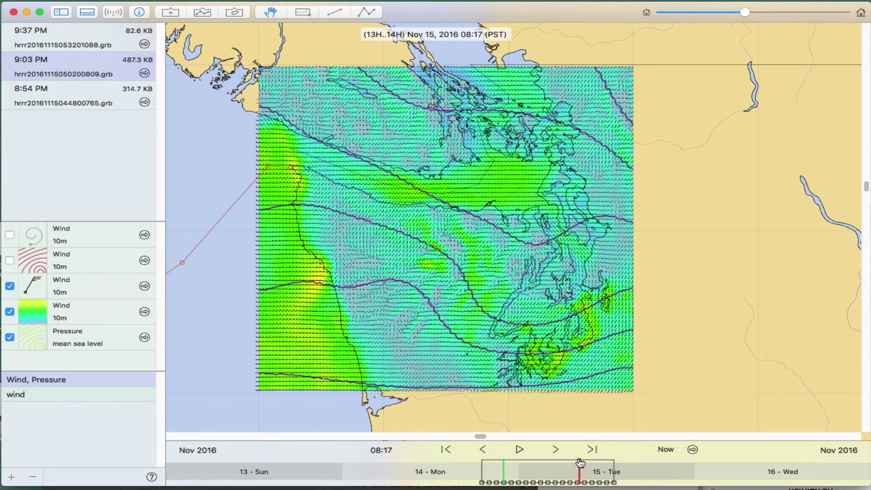
pyautogui.moveTo(581, 463); pyautogui.dragTo(547, 463)
pyautogui.moveTo(547, 462)
pyautogui.mouseDown()
pyautogui.moveTo(610, 462)
pyautogui.moveTo(574, 460)
pyautogui.moveTo(599, 459)
pyautogui.mouseUp()
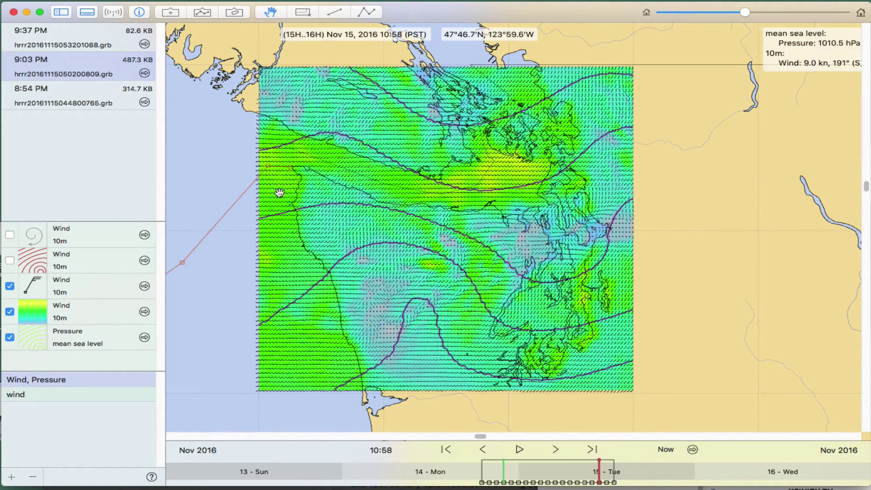
# Load the 9:37 PM file and pan over San Francisco Bay's wind and pressure grid
pyautogui.click(93, 42)
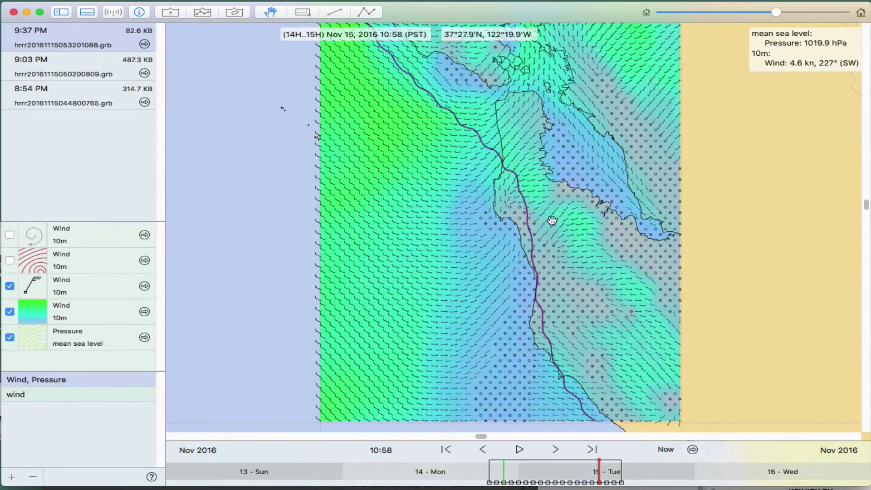
pyautogui.moveTo(551, 221); pyautogui.dragTo(514, 285)
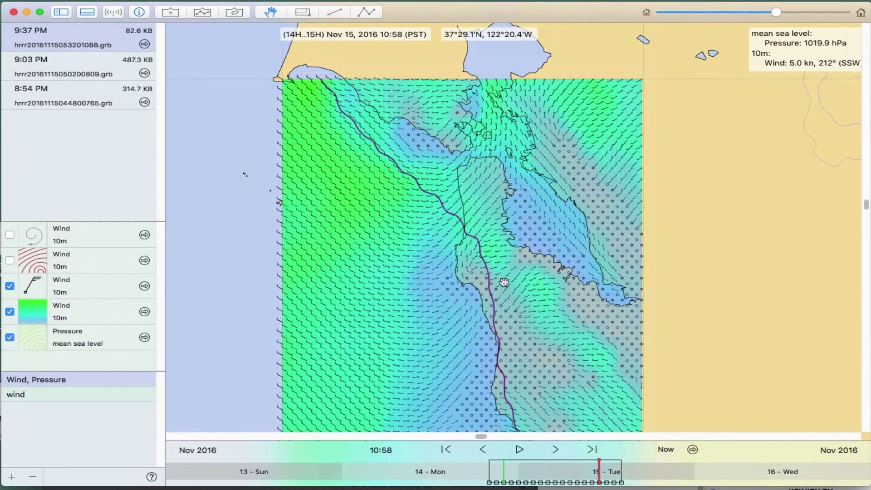
pyautogui.scroll(-3, 526, 302)
pyautogui.scroll(3, 526, 302)
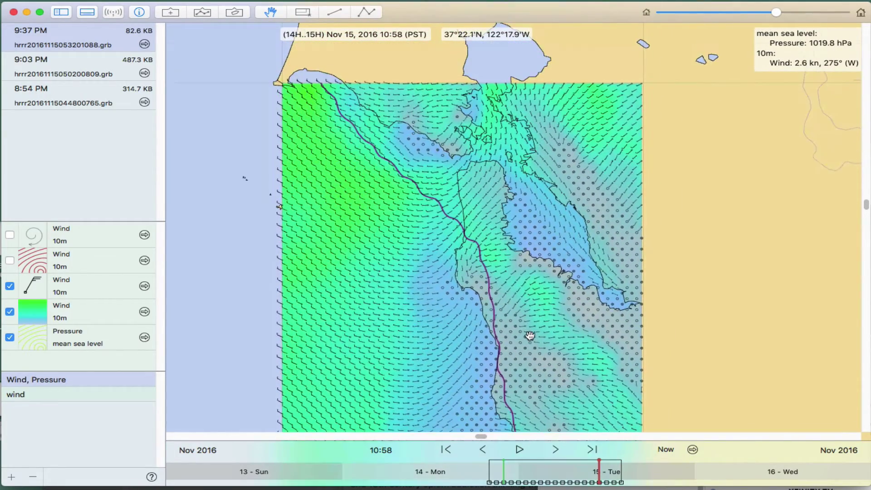
pyautogui.scroll(-5, 525, 285)
pyautogui.scroll(10, 525, 285)
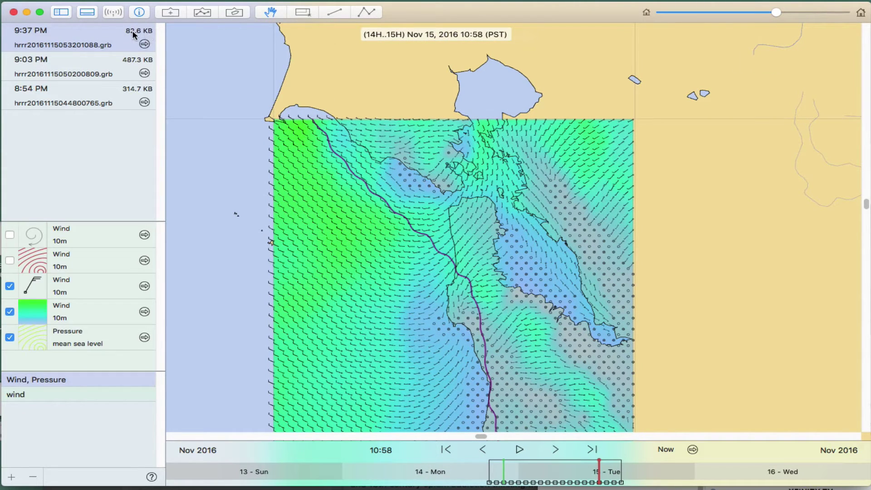
pyautogui.scroll(-8, 499, 259)
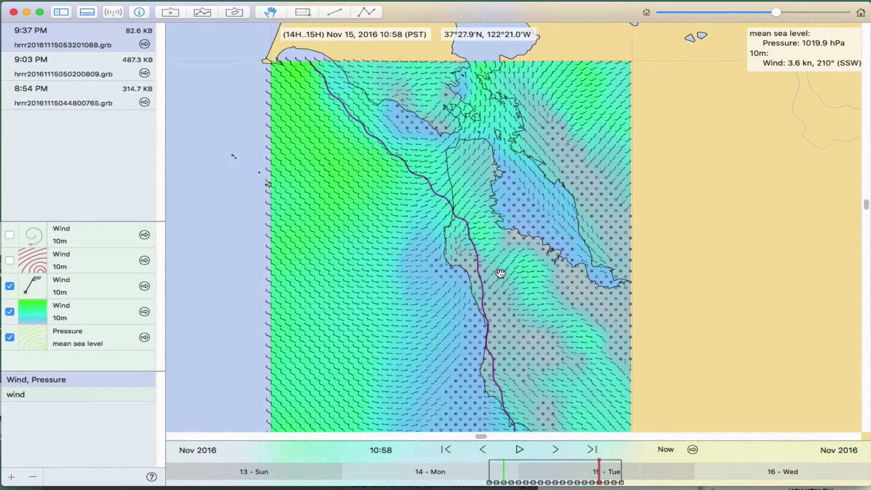